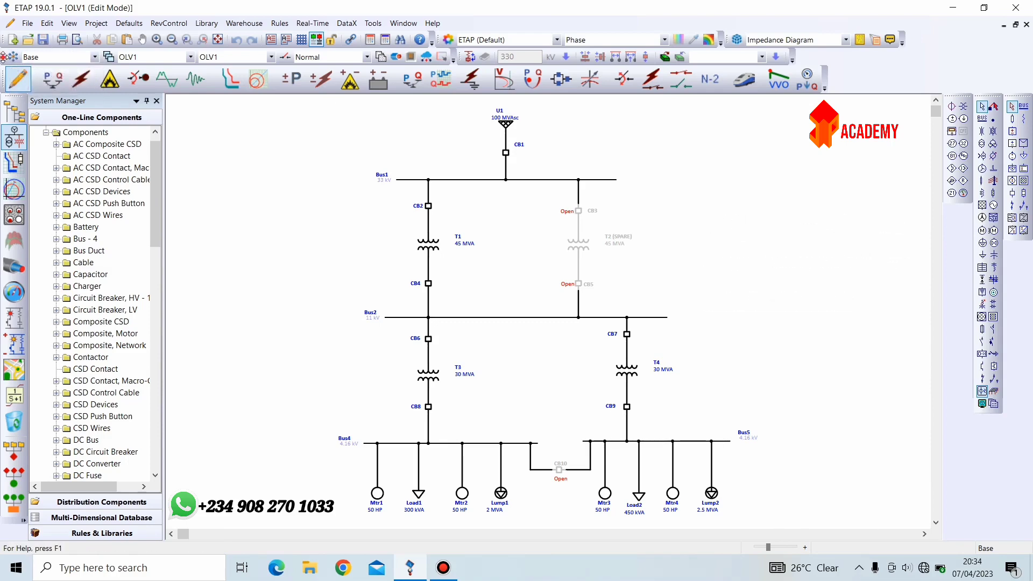
Float and re-dock the selectors, then create presentation OLV2 copied from OLV1 and confirm it's listed.
drag(3, 57, 455, 154)
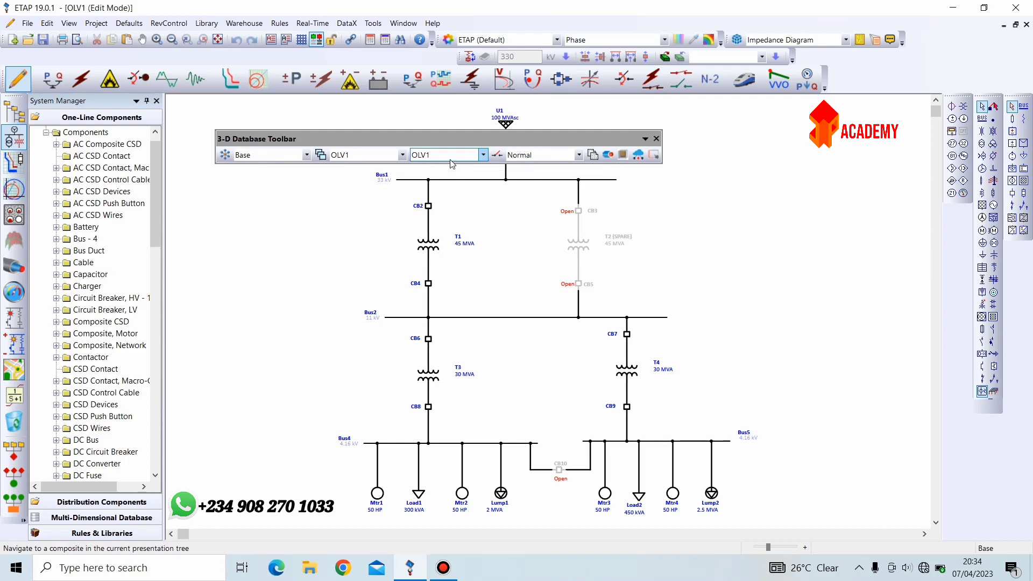
double_click(427, 138)
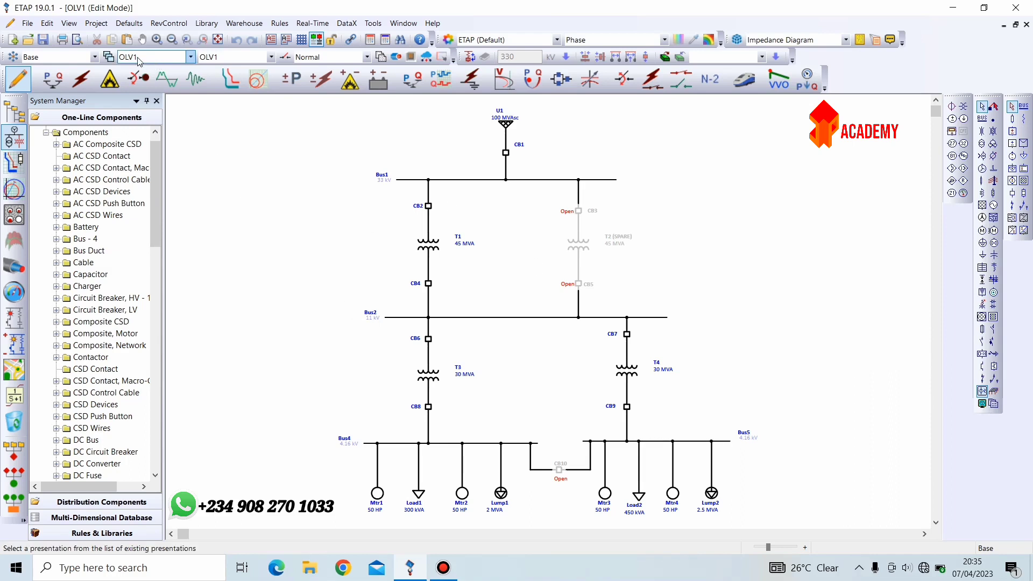
click(110, 57)
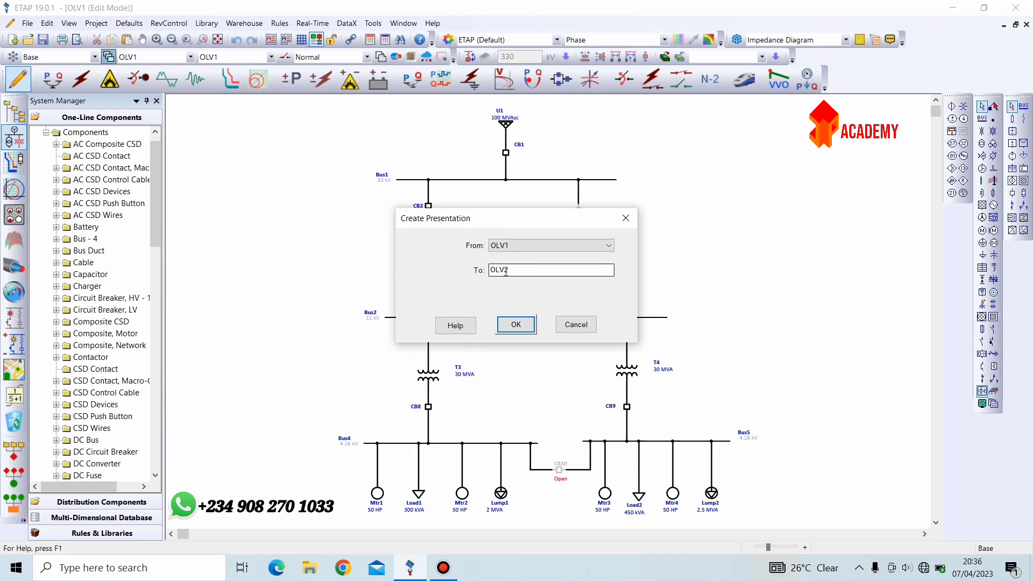
click(515, 323)
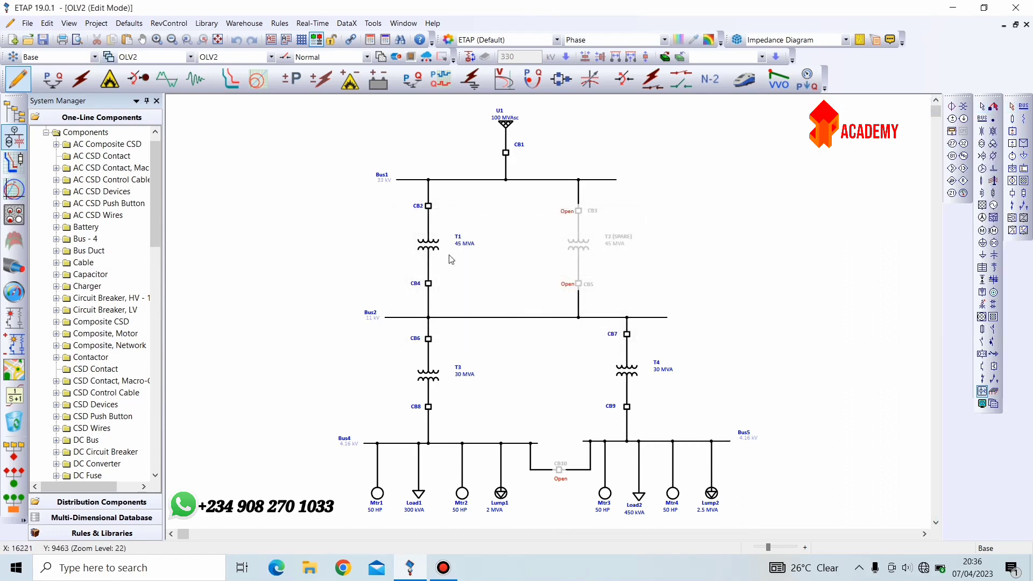
click(170, 58)
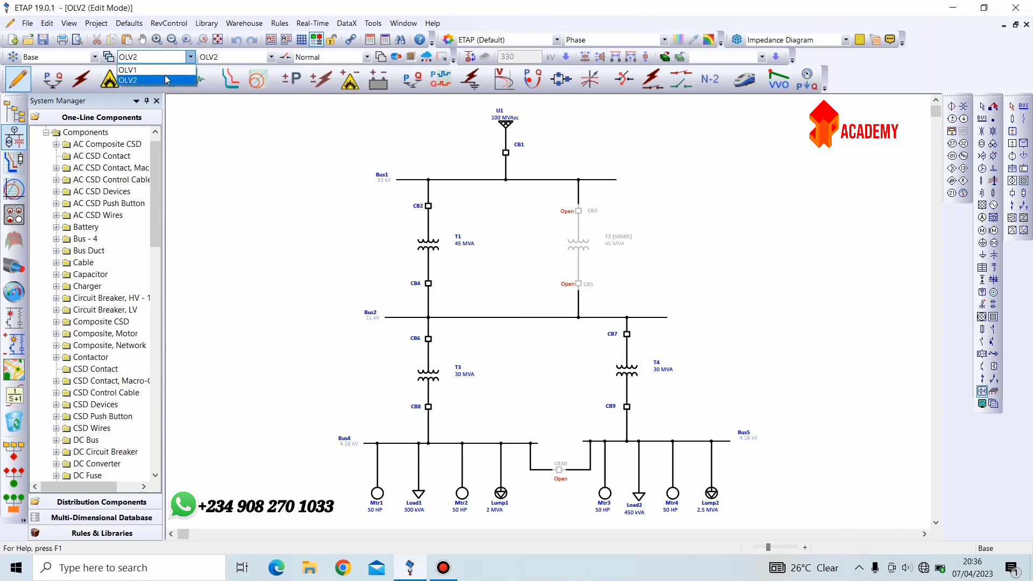
click(332, 227)
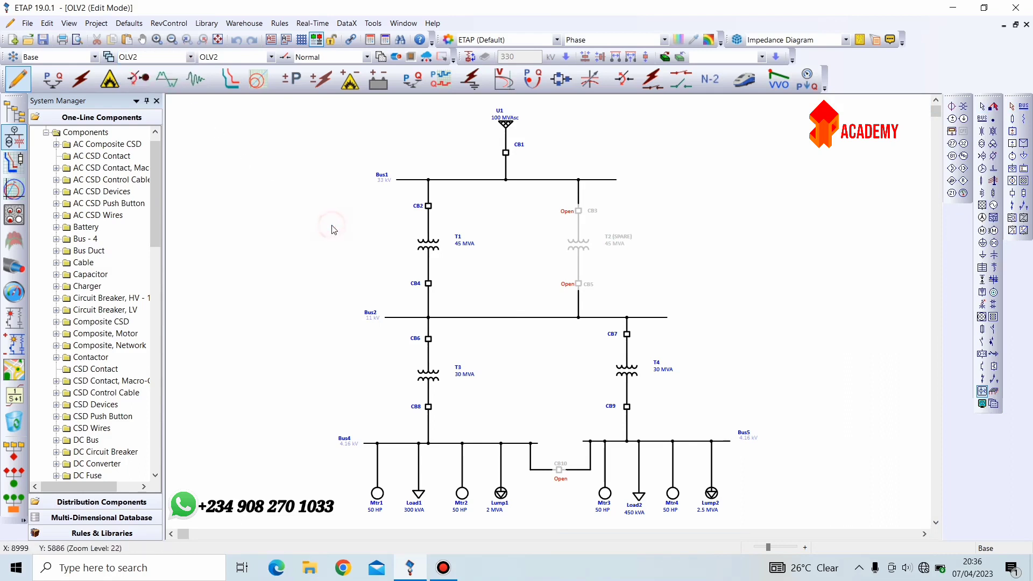
Tile the OLV1 and OLV2 windows vertically and zoom each to fit the whole diagram.
click(403, 27)
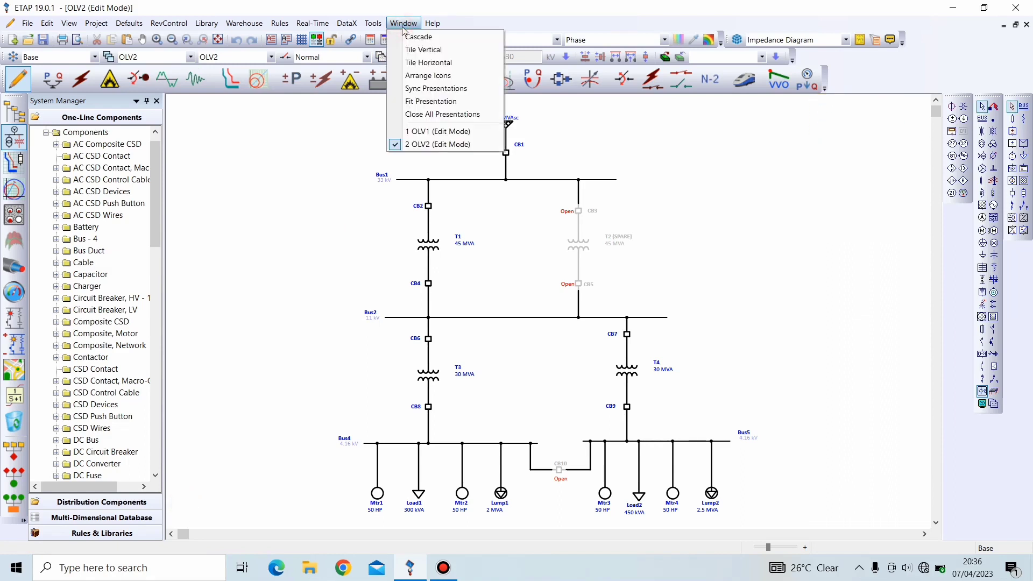
click(425, 51)
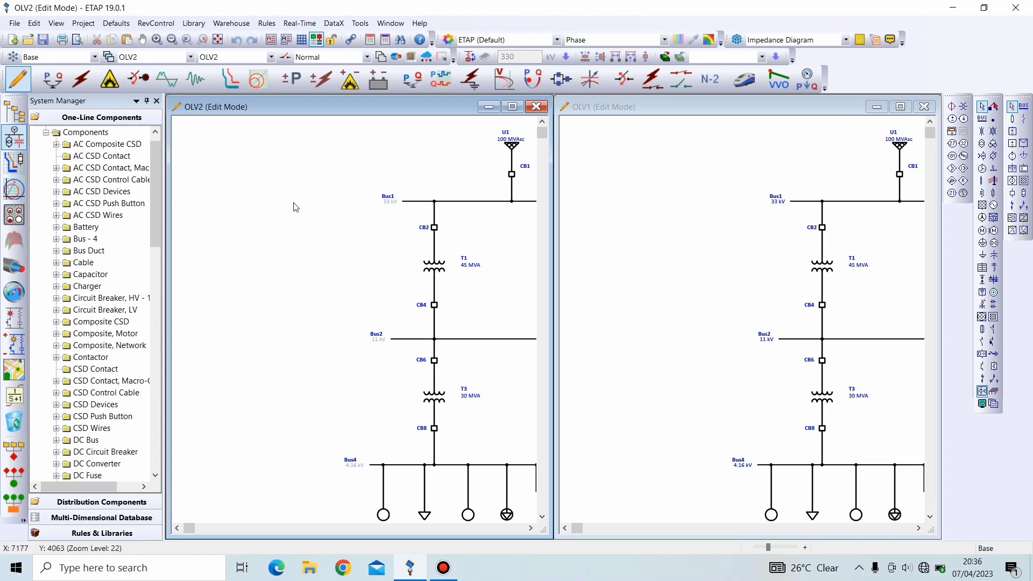
click(218, 40)
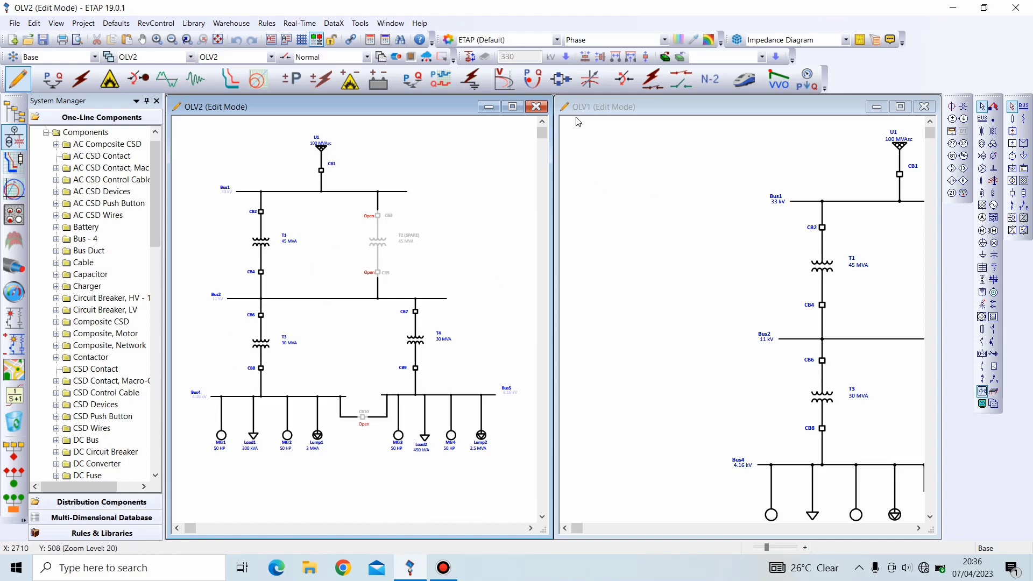
click(648, 265)
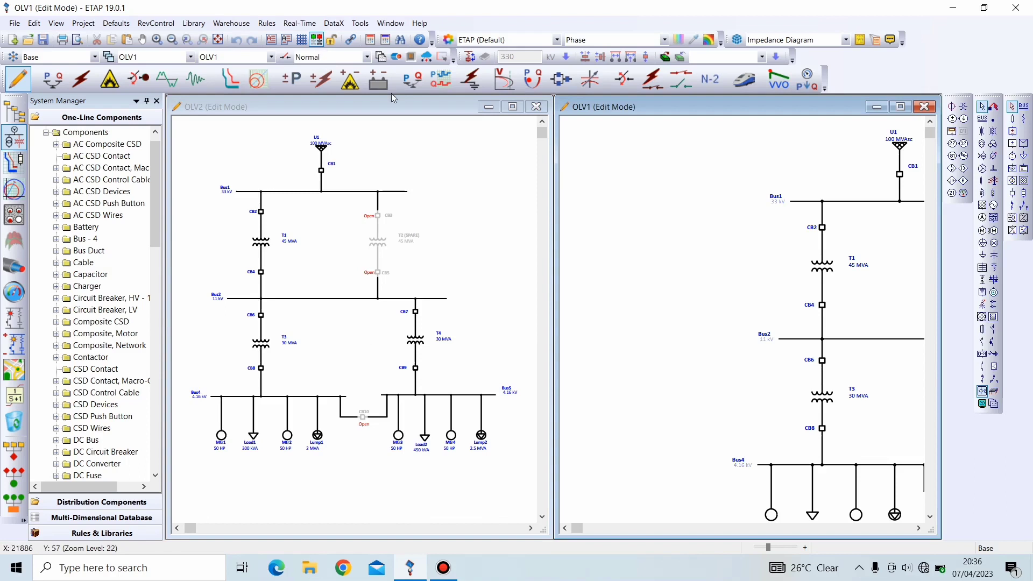
click(218, 38)
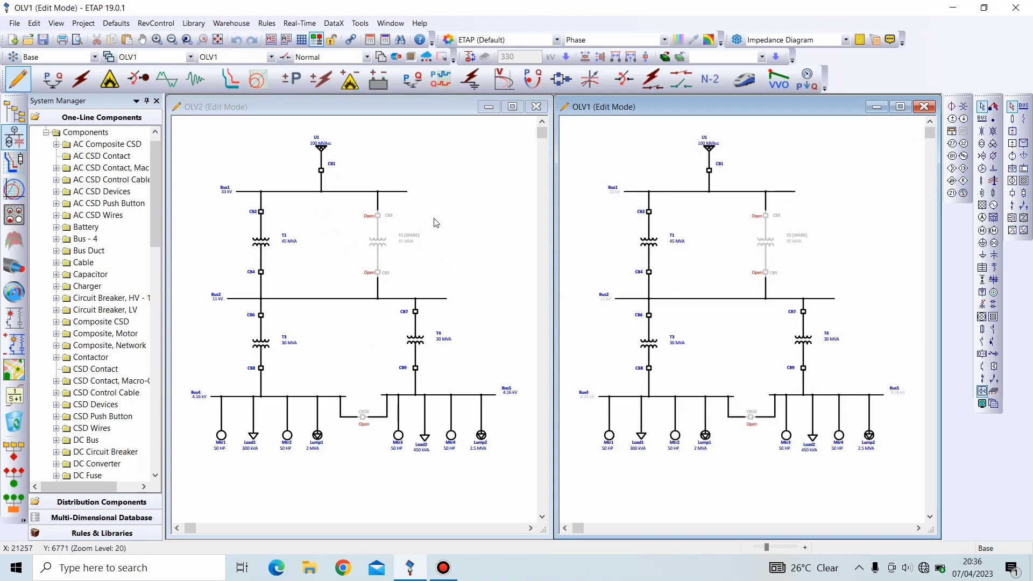
click(418, 217)
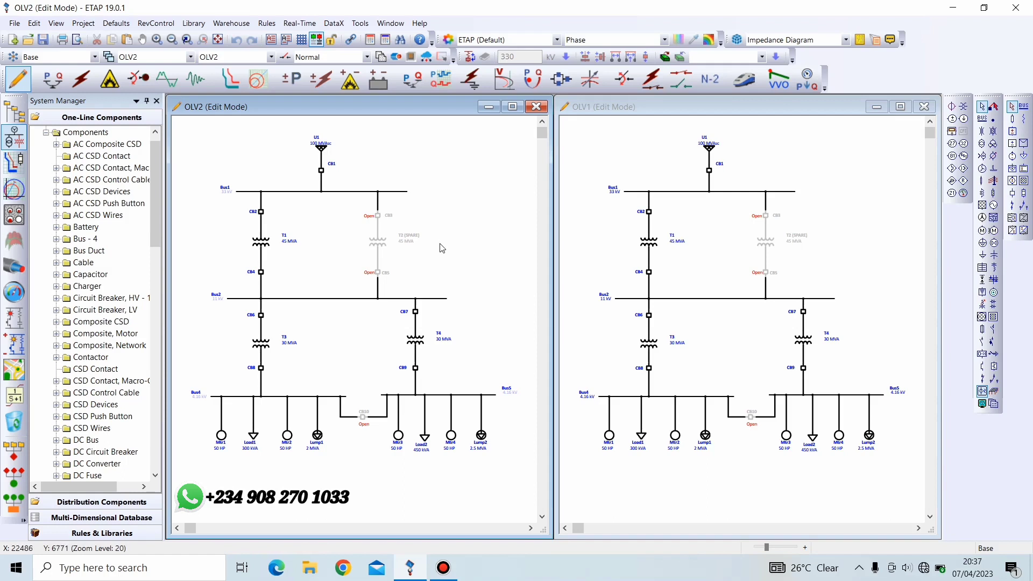
double_click(441, 247)
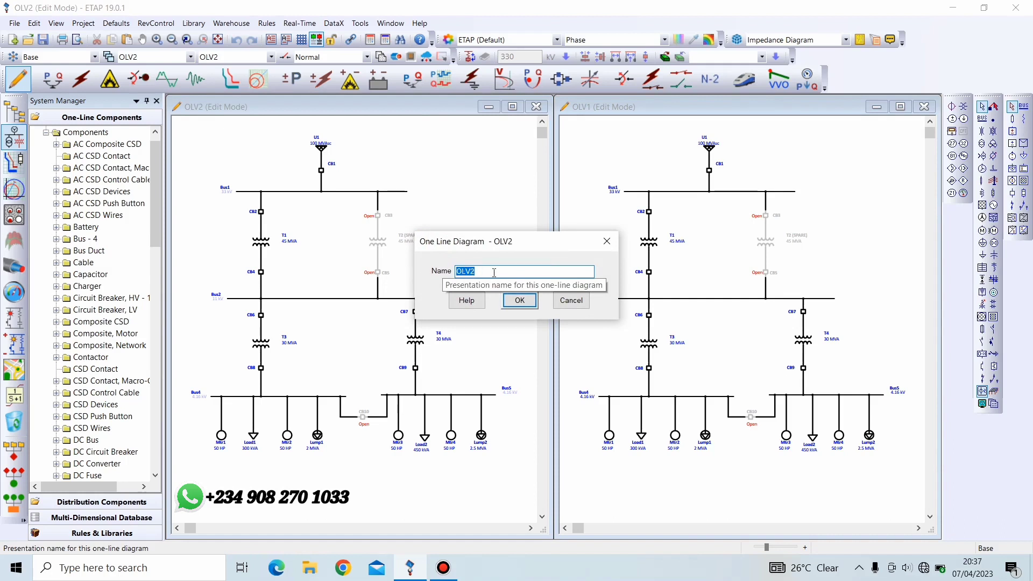
click(576, 302)
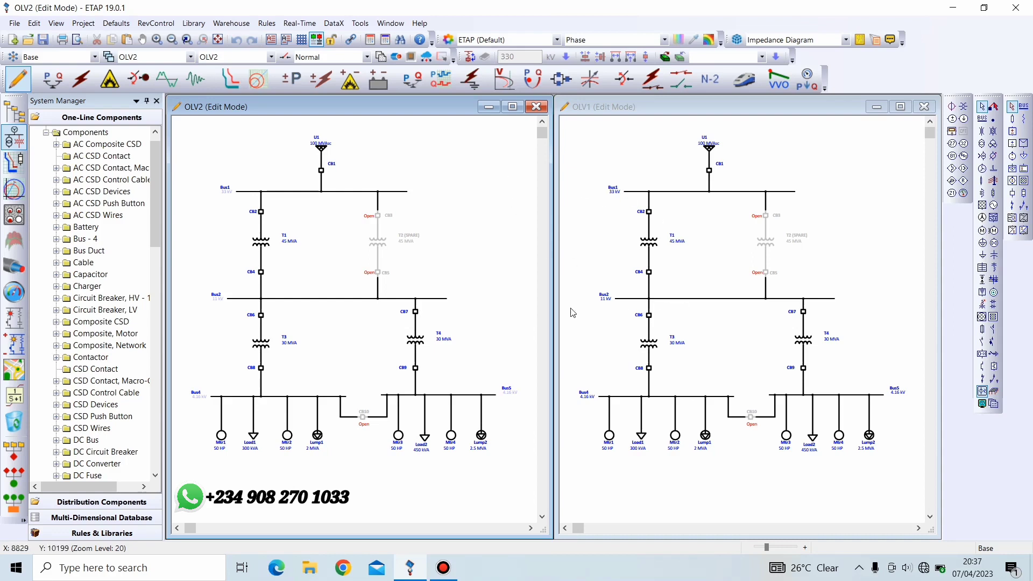
Place a 2-winding transformer T5 at the upper right of OLV1 and select it.
click(815, 272)
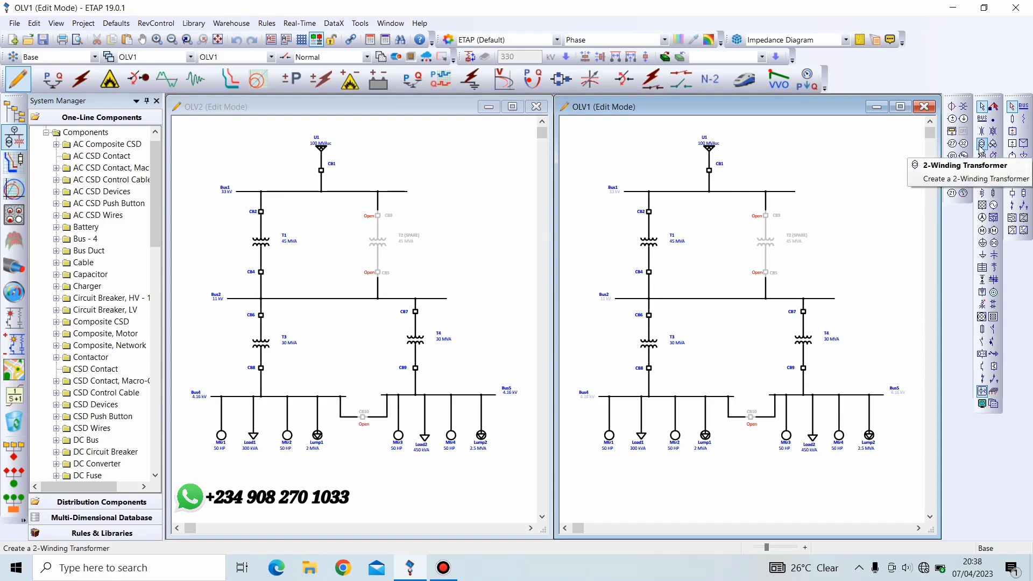
click(982, 144)
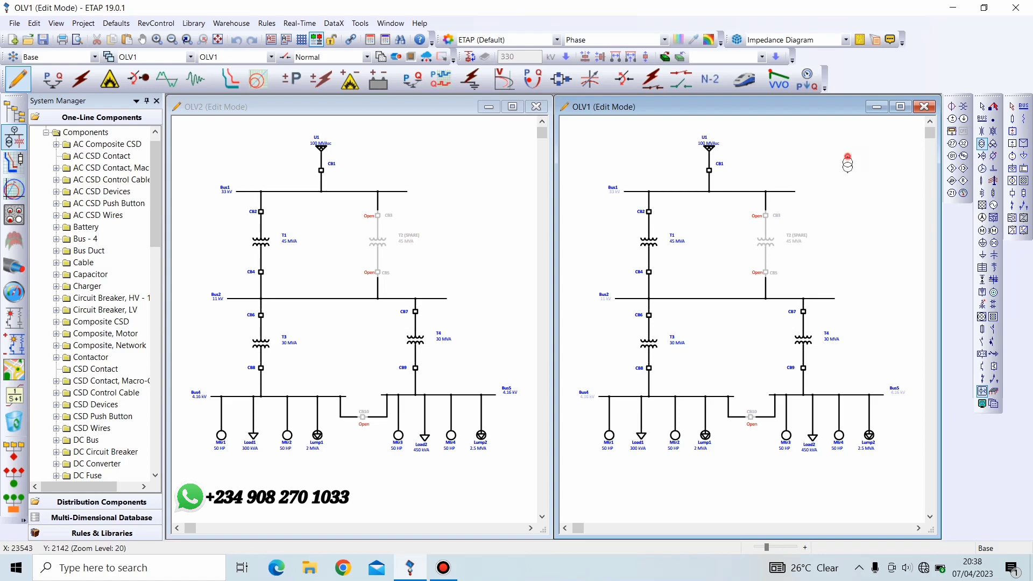
click(847, 164)
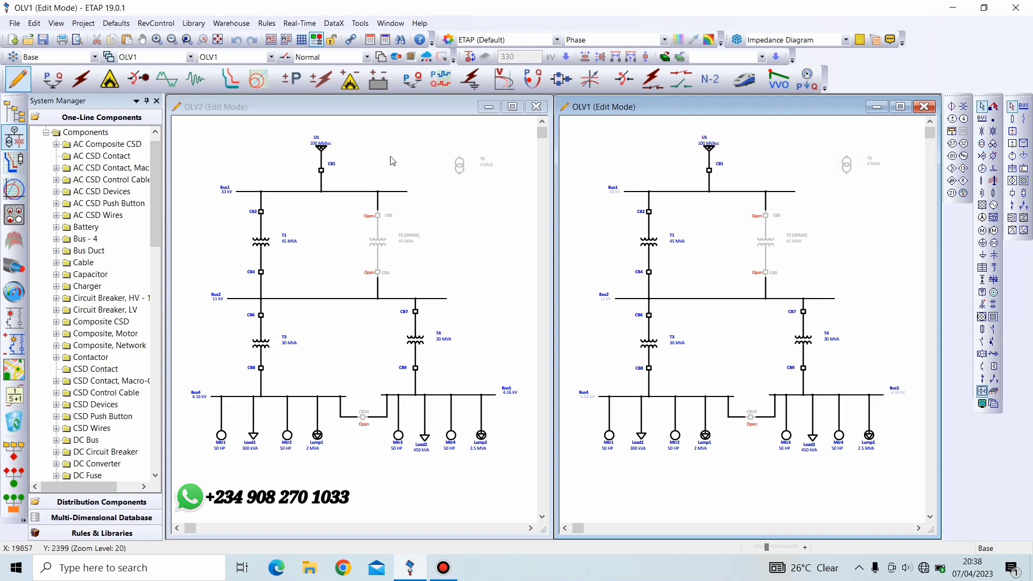
click(847, 168)
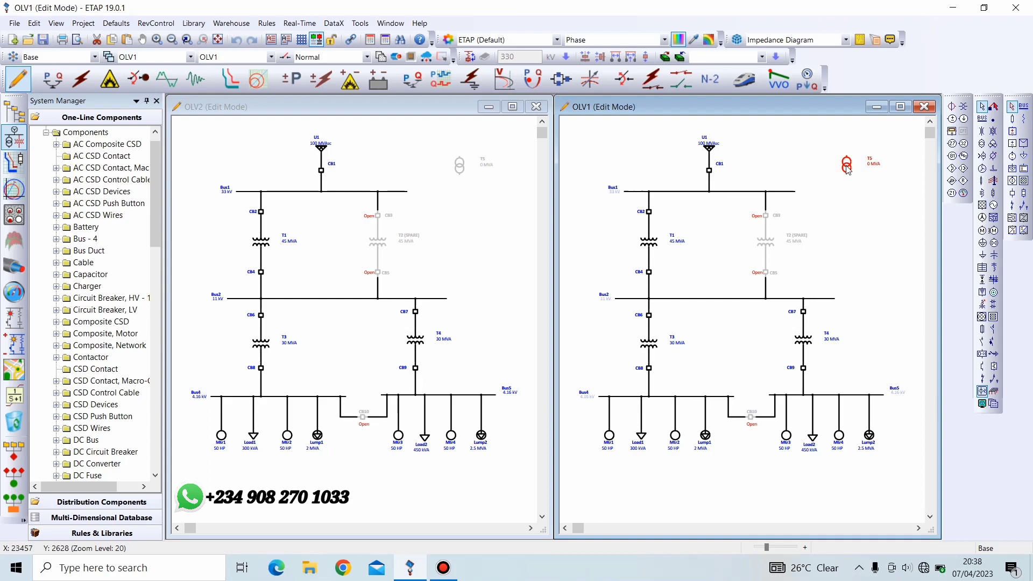
Delete transformer T5 and make OLV2 the active view.
key(Delete)
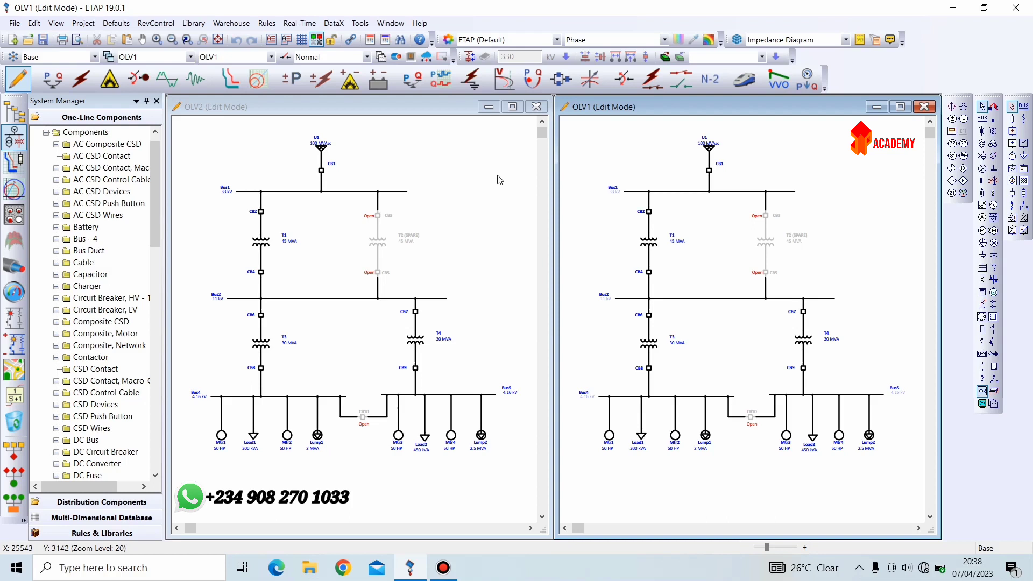
click(223, 138)
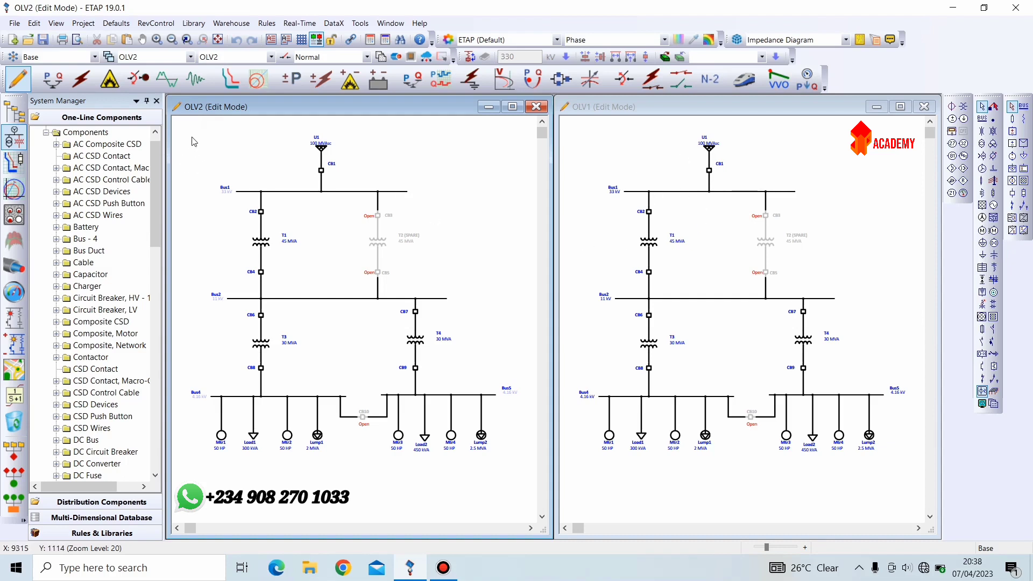
Select the entire OLV2 diagram and switch all its elements to IEC symbols.
drag(192, 137, 526, 479)
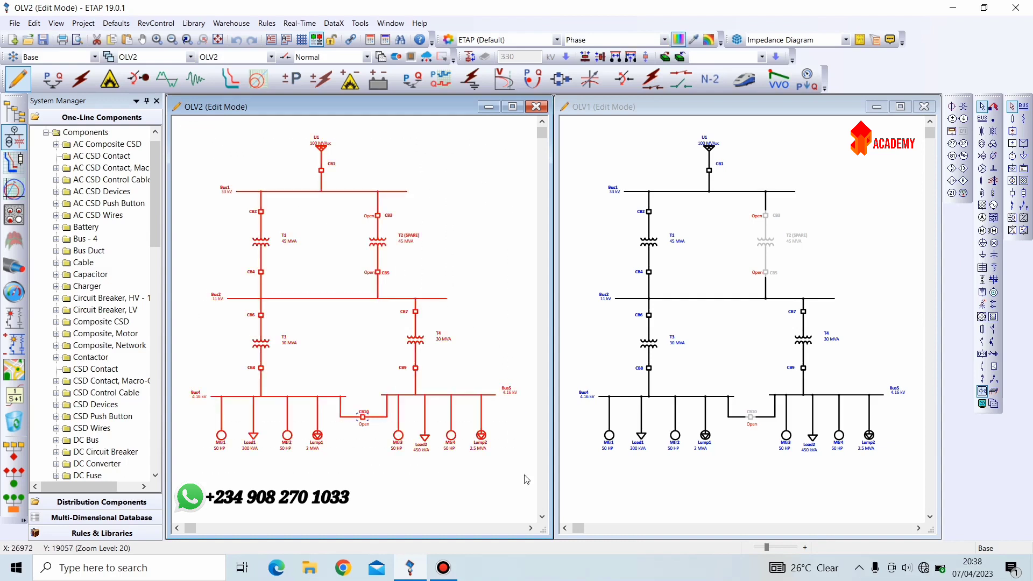
right_click(334, 353)
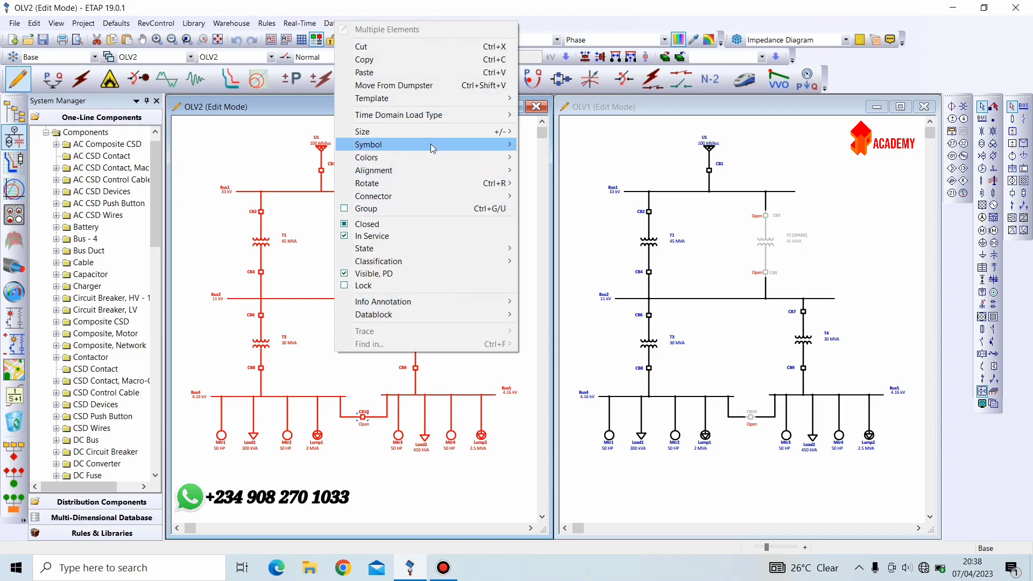
mouse_move(447, 145)
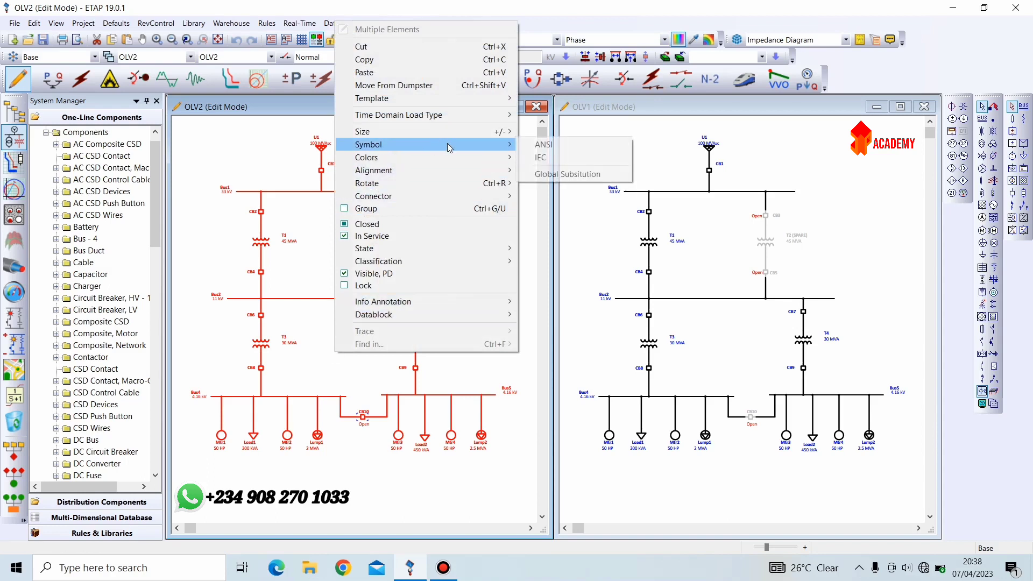
click(544, 156)
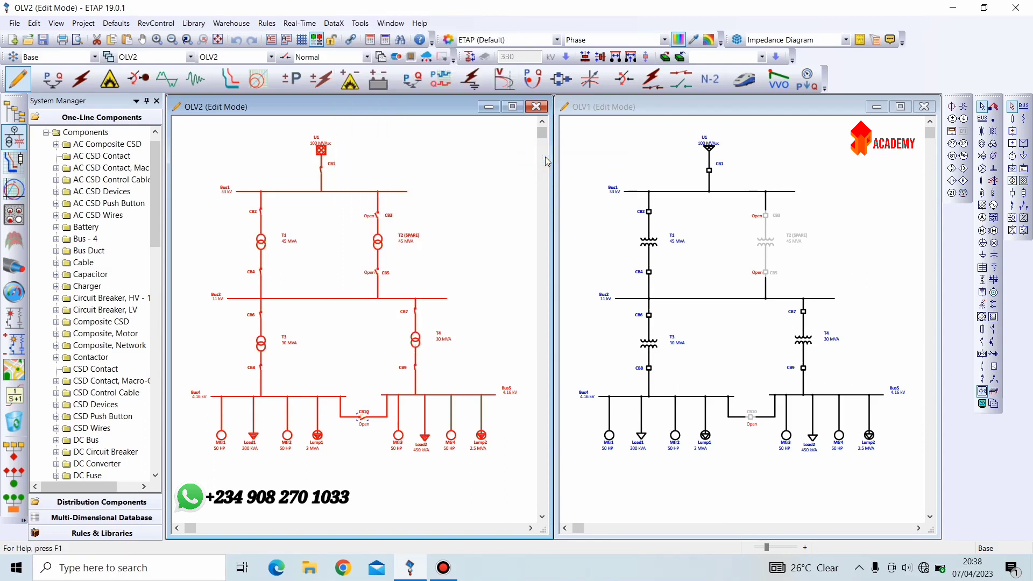
click(436, 240)
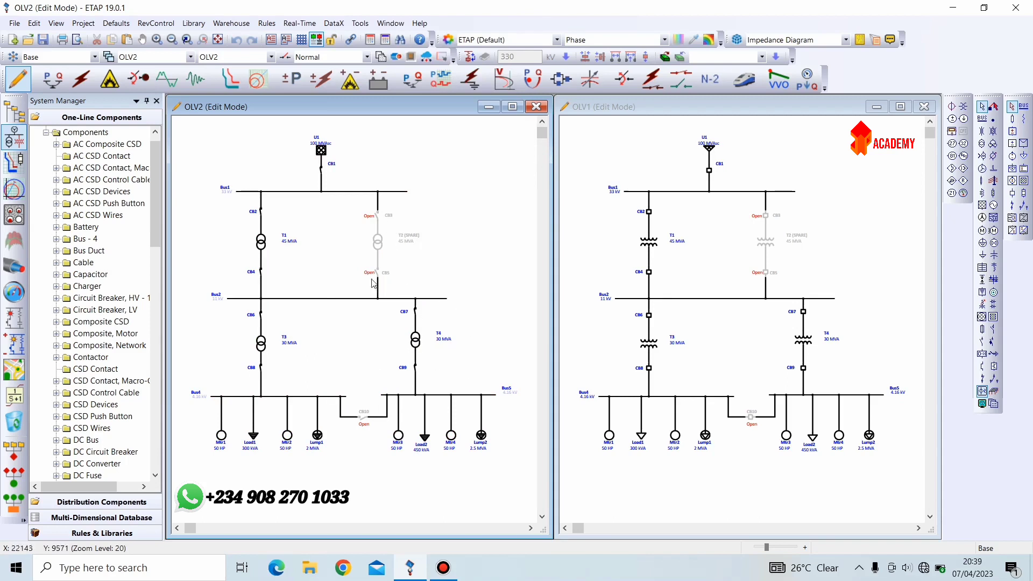
click(856, 210)
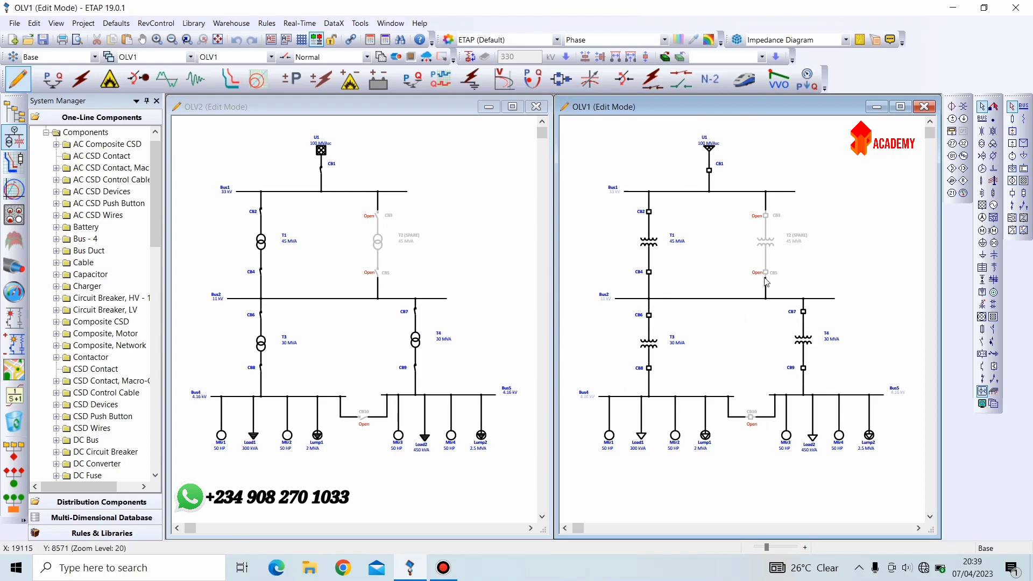
click(408, 249)
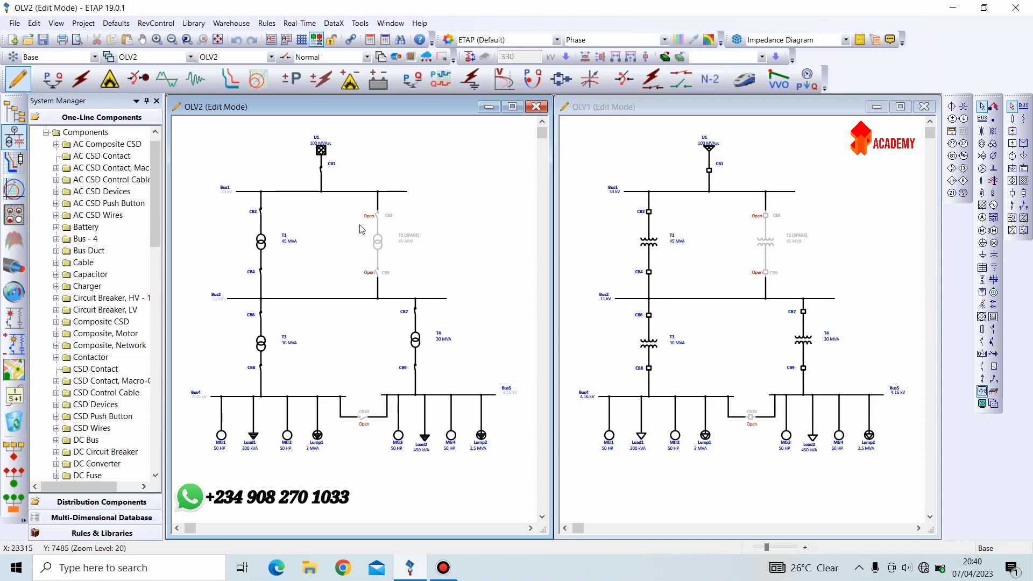
Put OLV2 in Load Flow Analysis mode and run the load flow calculation.
click(442, 167)
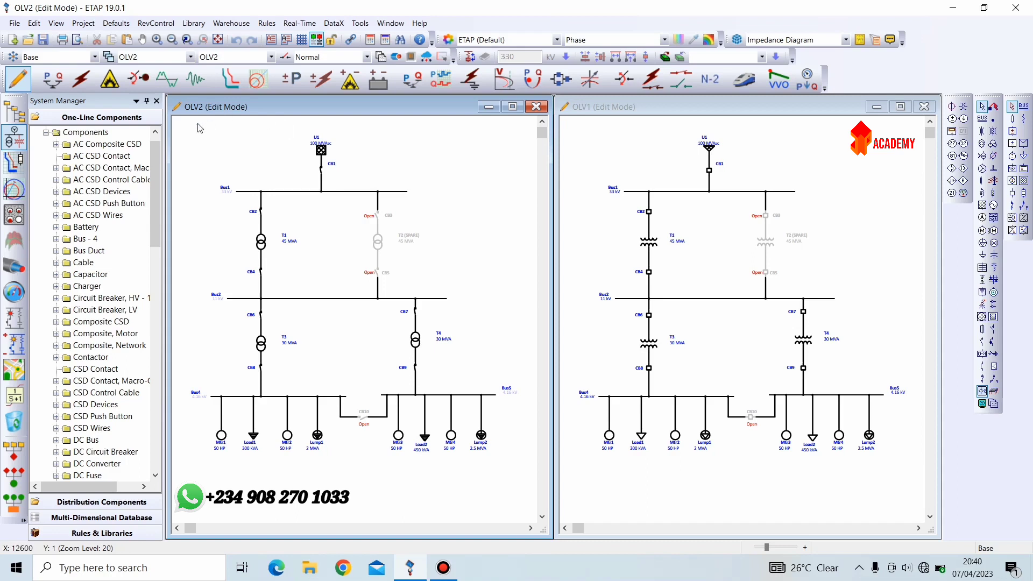
click(59, 81)
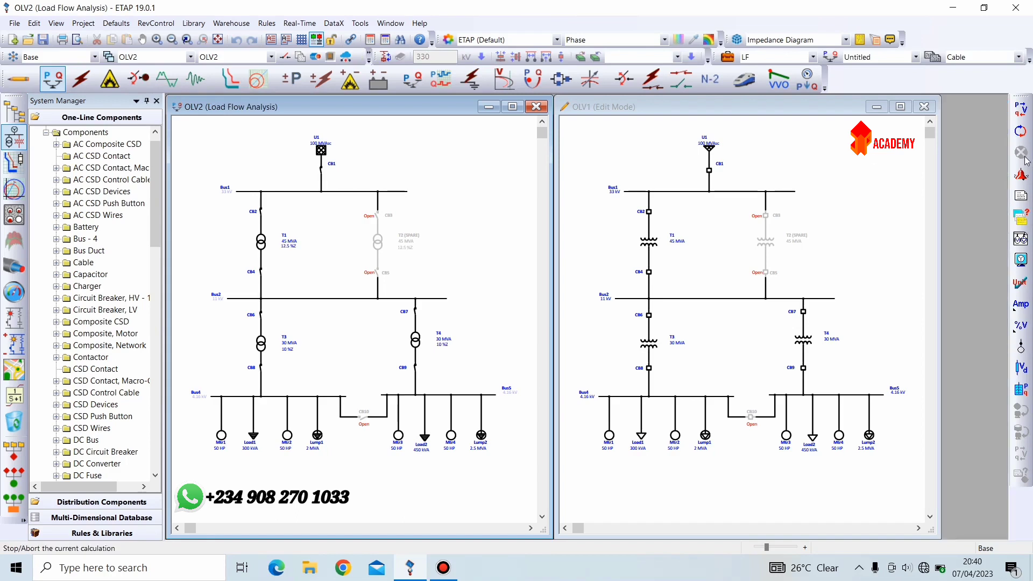
click(1019, 116)
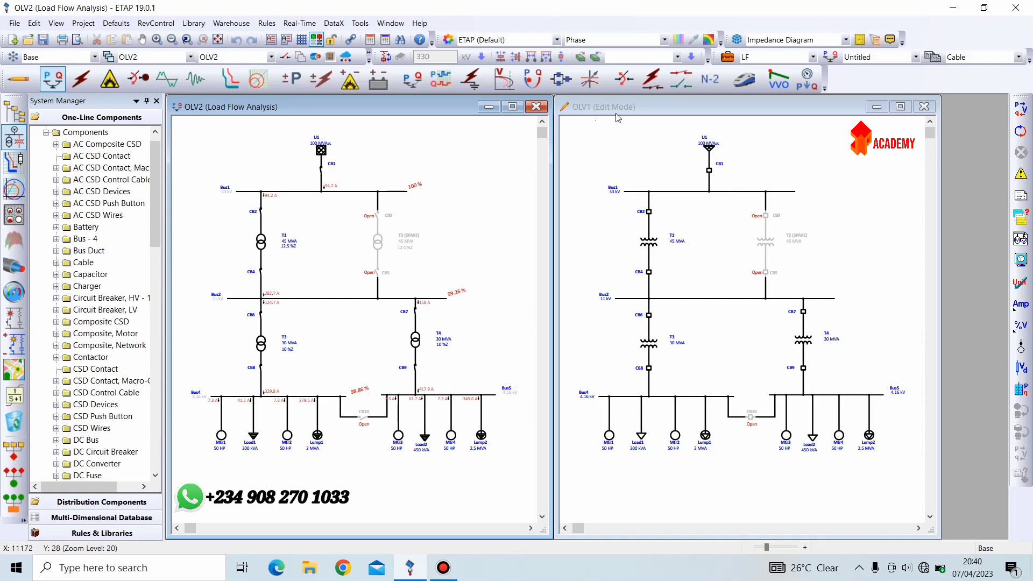
Run an IEC 60909 short-circuit duty study on OLV1, then return to Edit mode.
click(652, 147)
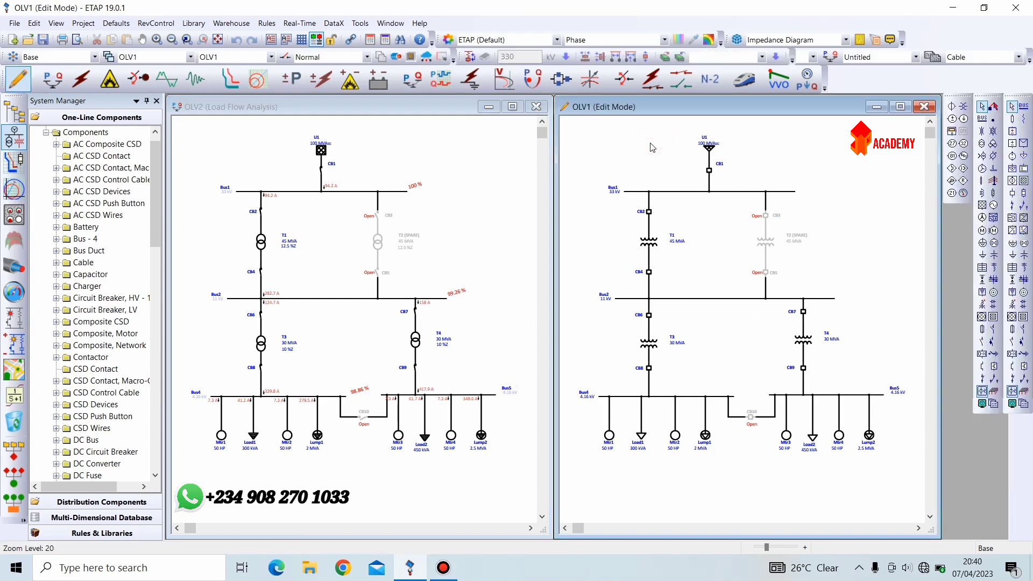
click(86, 83)
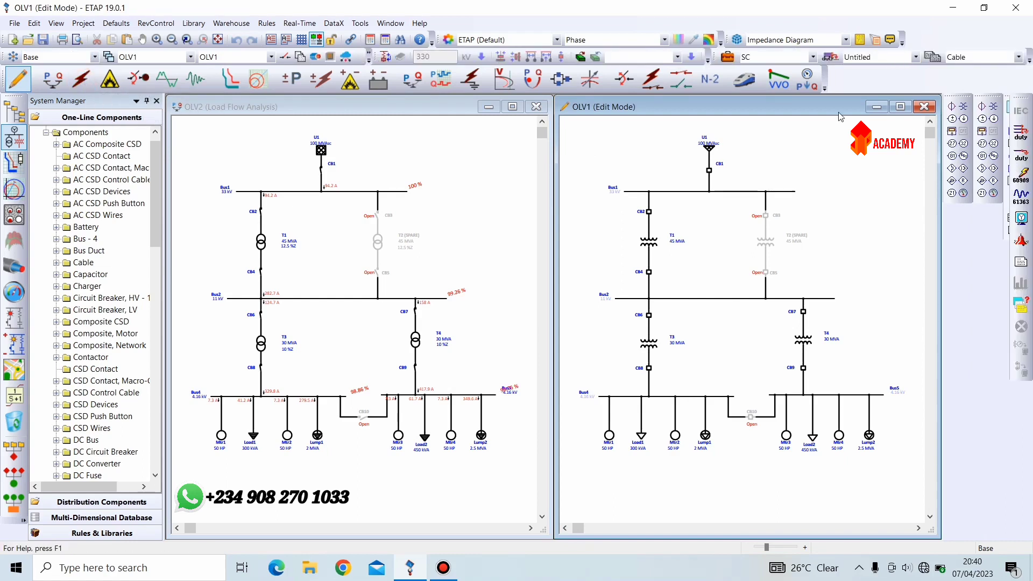
click(1026, 139)
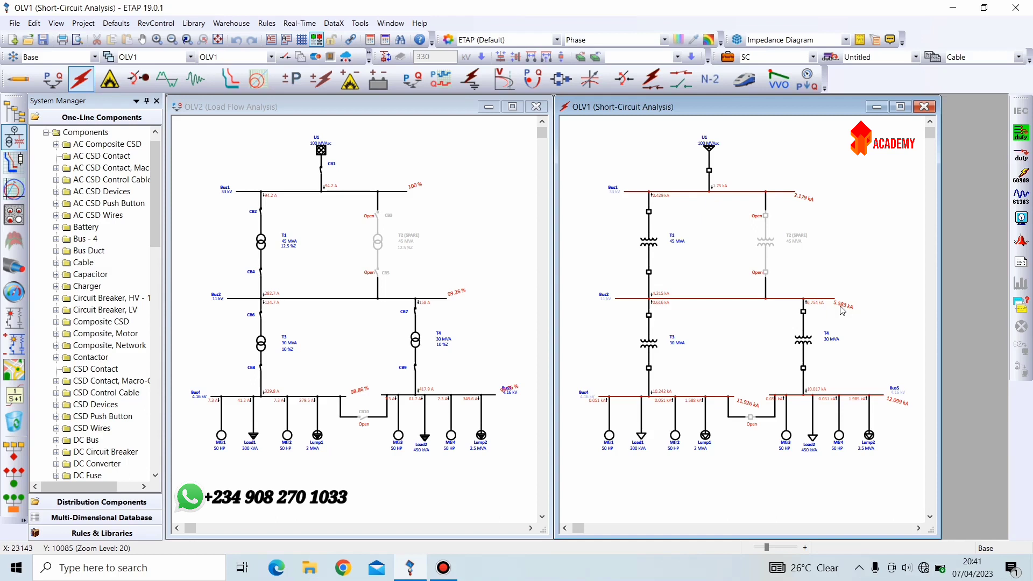
click(15, 85)
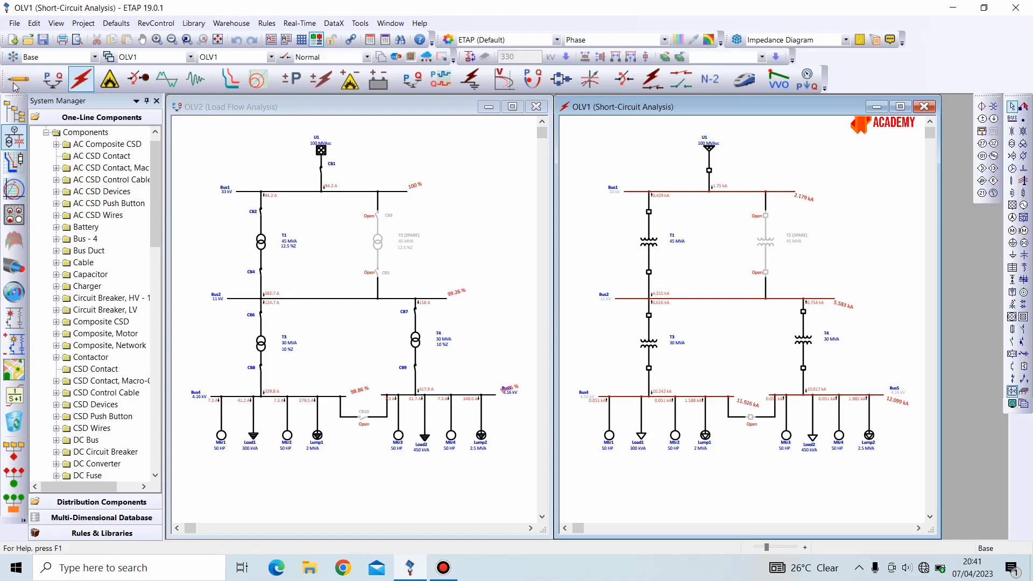